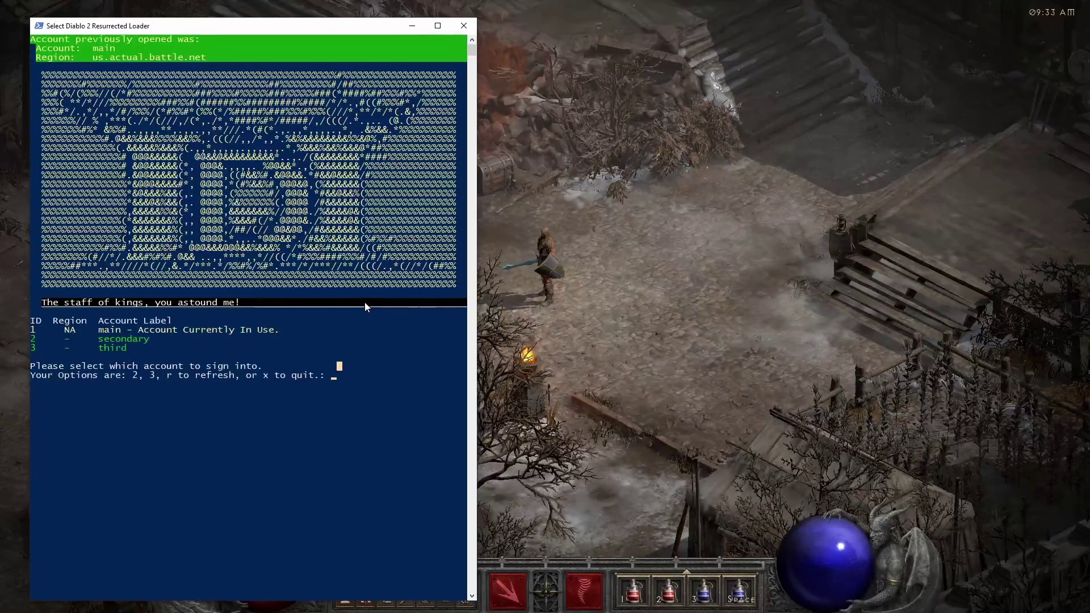
Launch account 2's game, close its window, then refresh the loader with 'r'.
text(2)
key(Return)
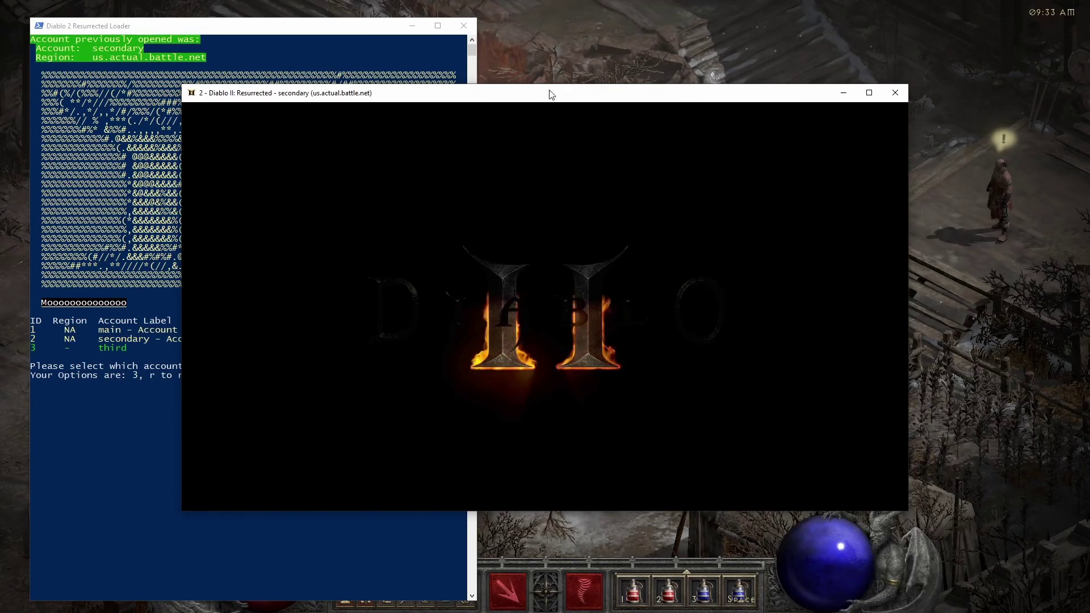
drag(543, 96, 703, 83)
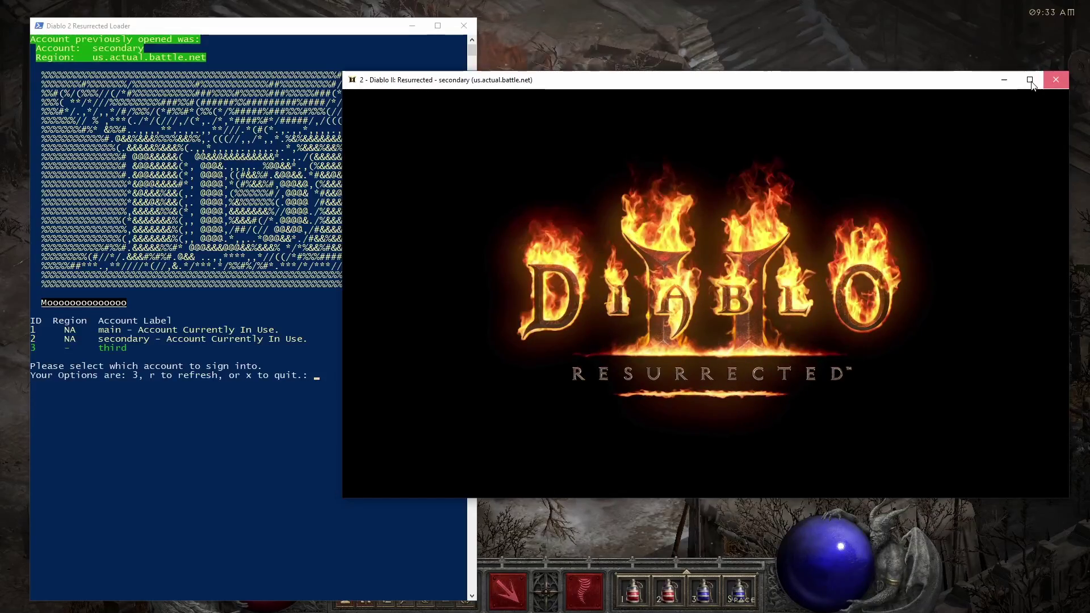
click(1055, 79)
text(r)
key(Return)
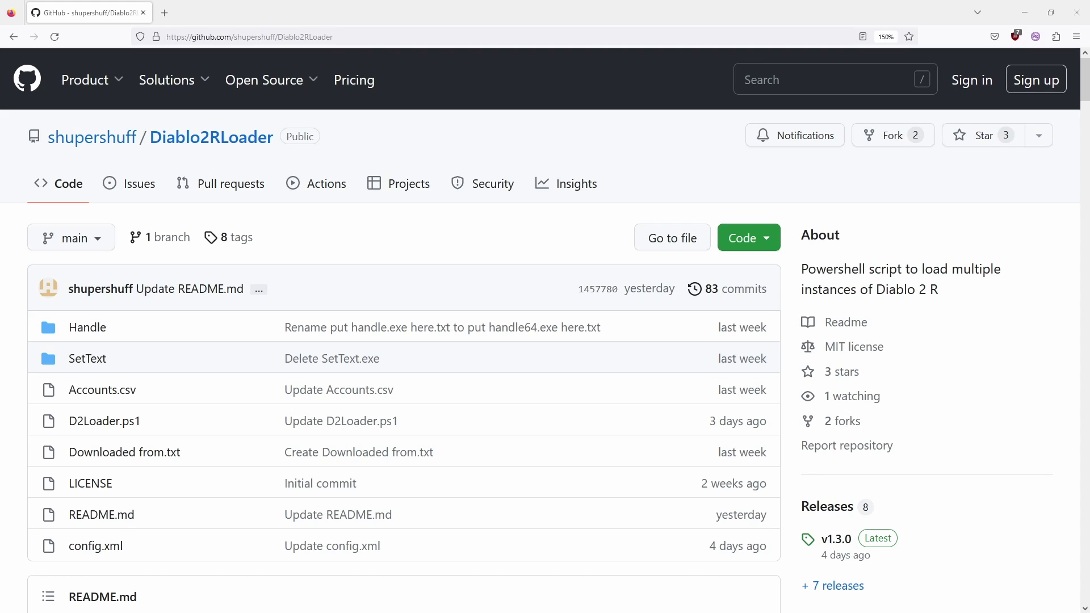
Download the Diablo2RLoader repository as a ZIP from the Code menu.
click(763, 239)
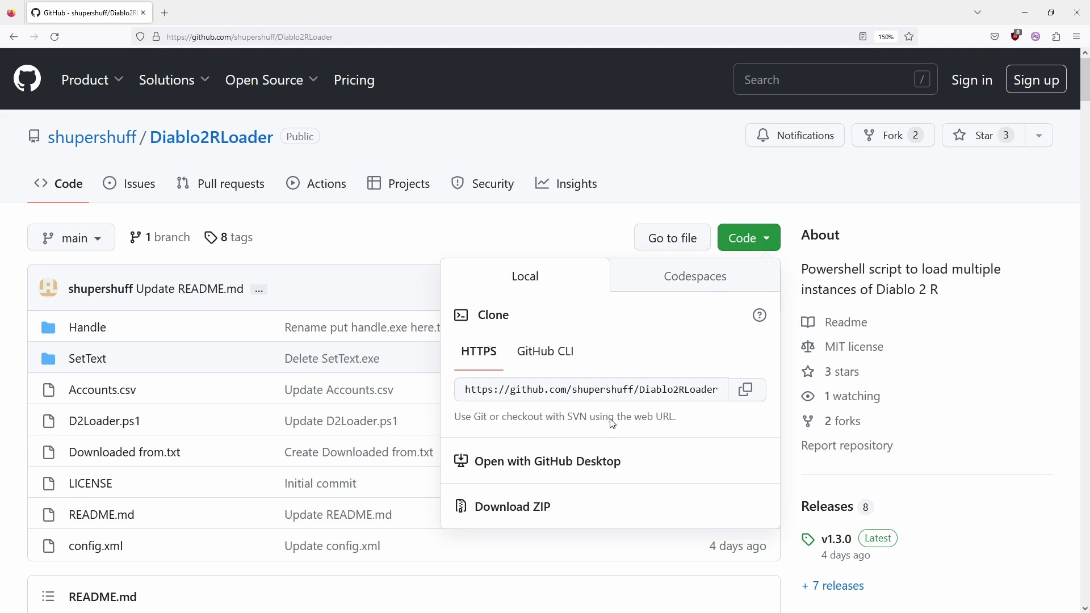
click(523, 512)
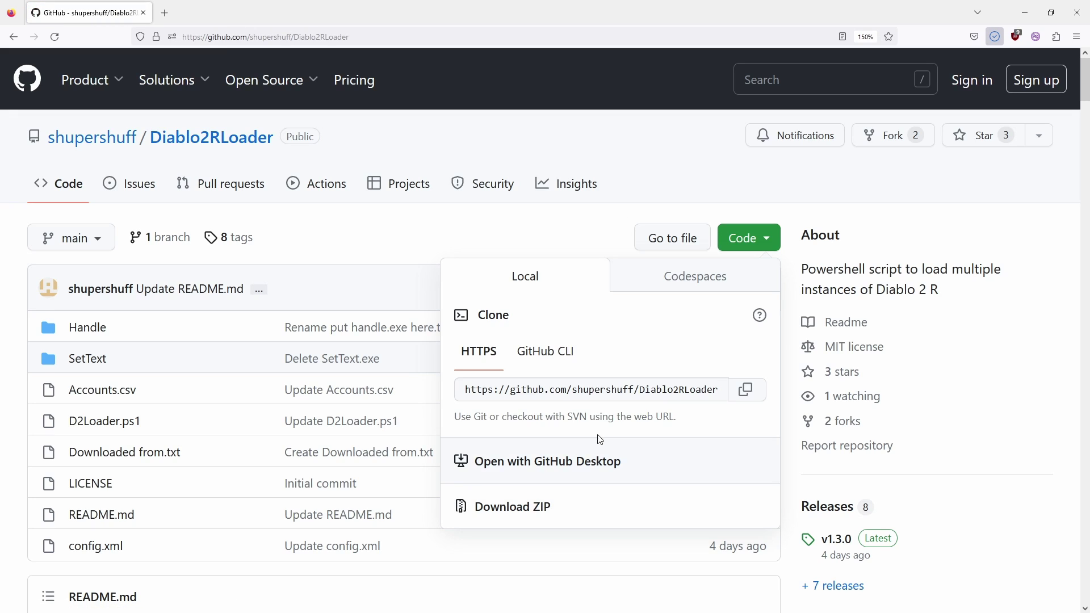
key(Escape)
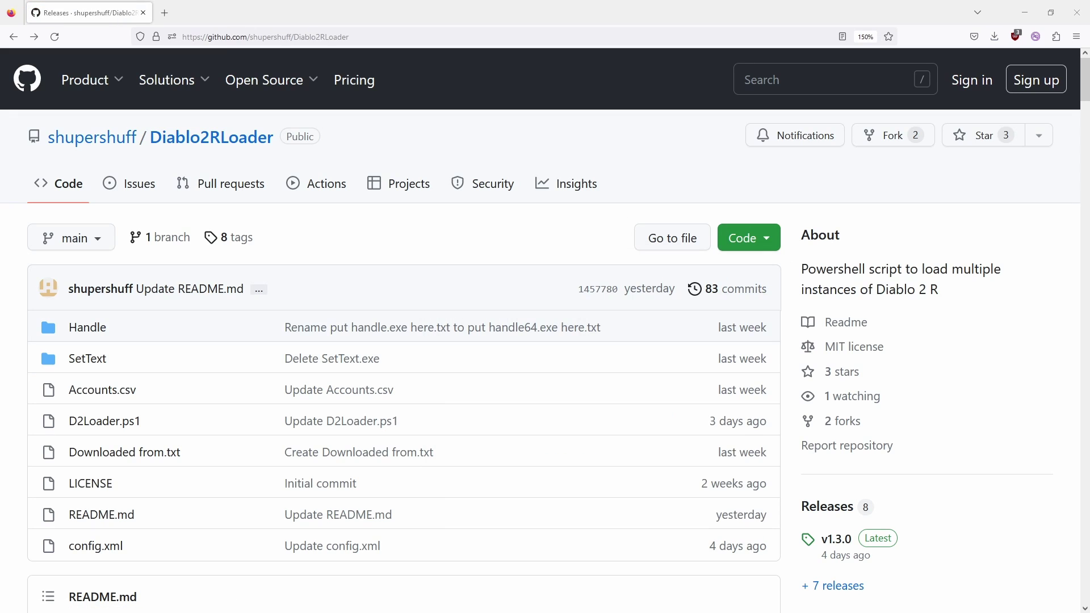
Open the README's learn.microsoft.com Handle link from Setup Steps in a new tab.
scroll(664, 243, down, 20)
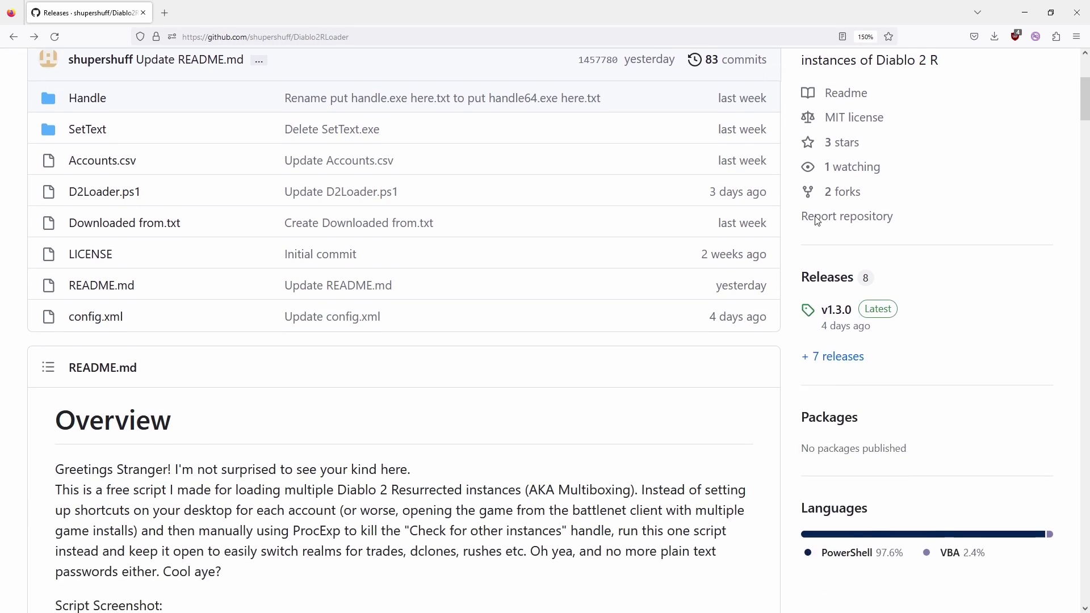
scroll(644, 248, down, 15)
scroll(644, 248, up, 3)
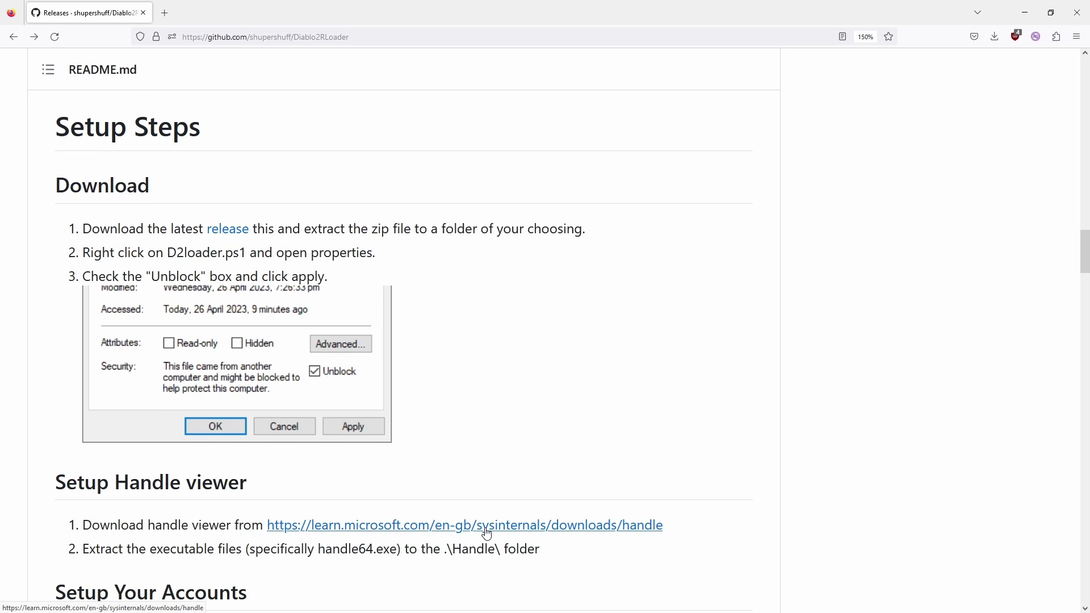
middle_click(508, 533)
Download Handle from the Sysinternals Handle v5.0 page.
click(208, 14)
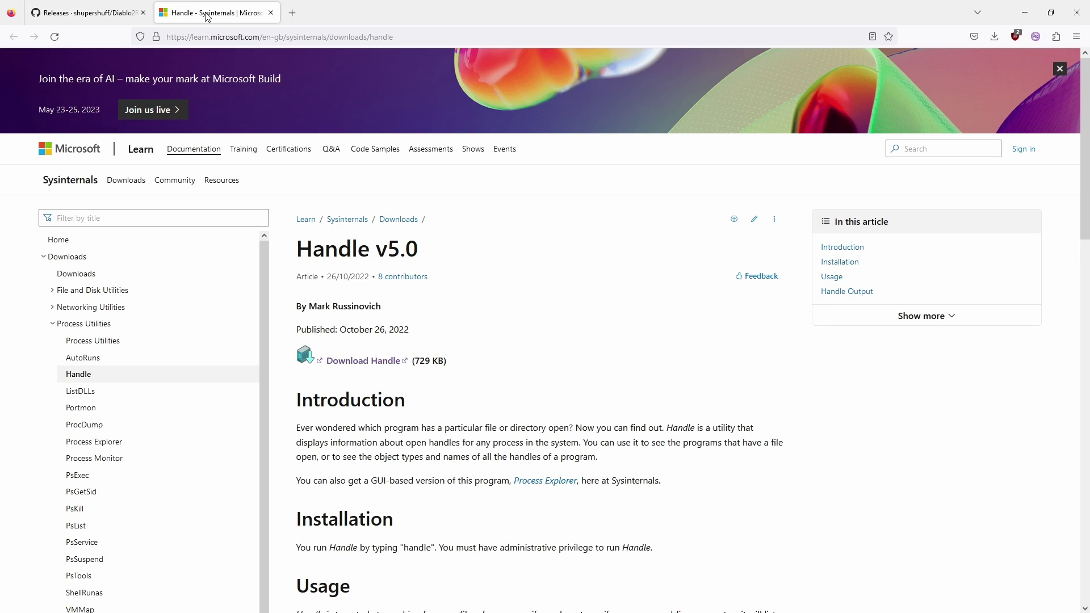
click(367, 366)
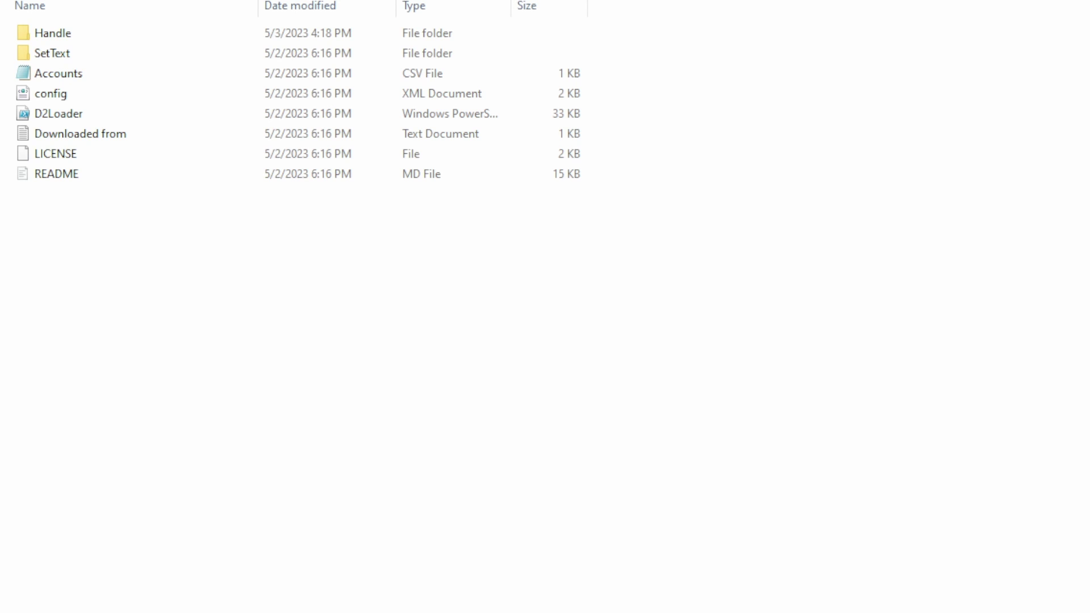
Check that handle64 is in the Handle folder, then return to the loader folder.
double_click(73, 33)
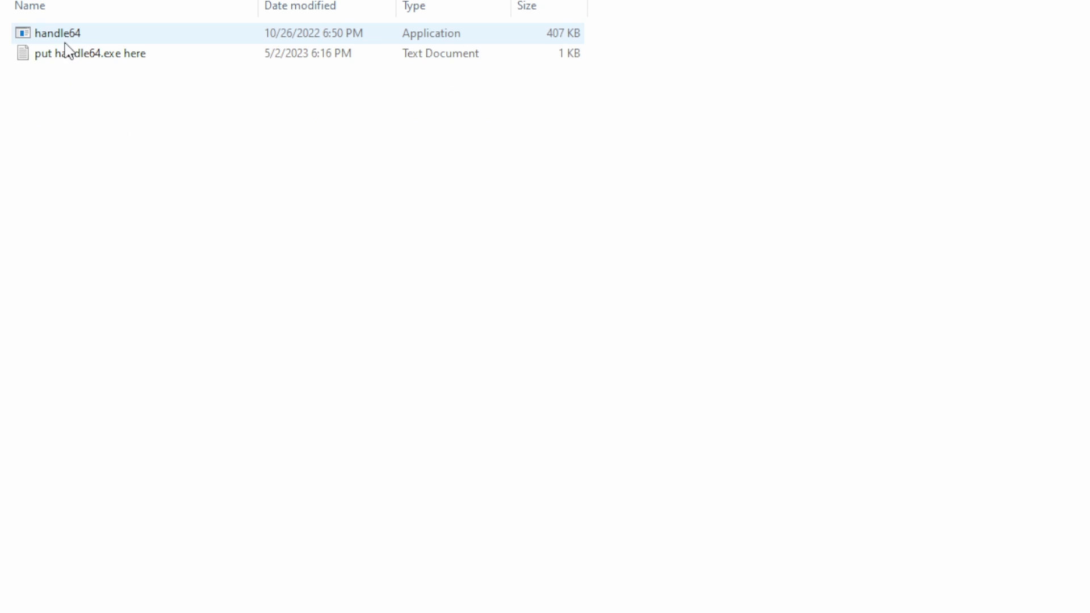
click(32, 40)
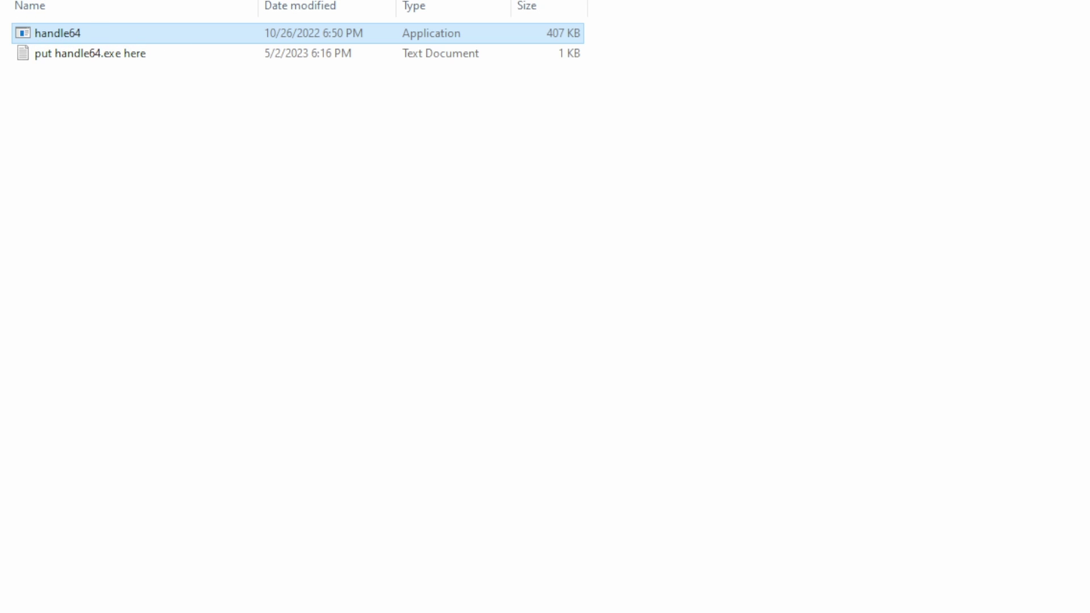
key(alt+Up)
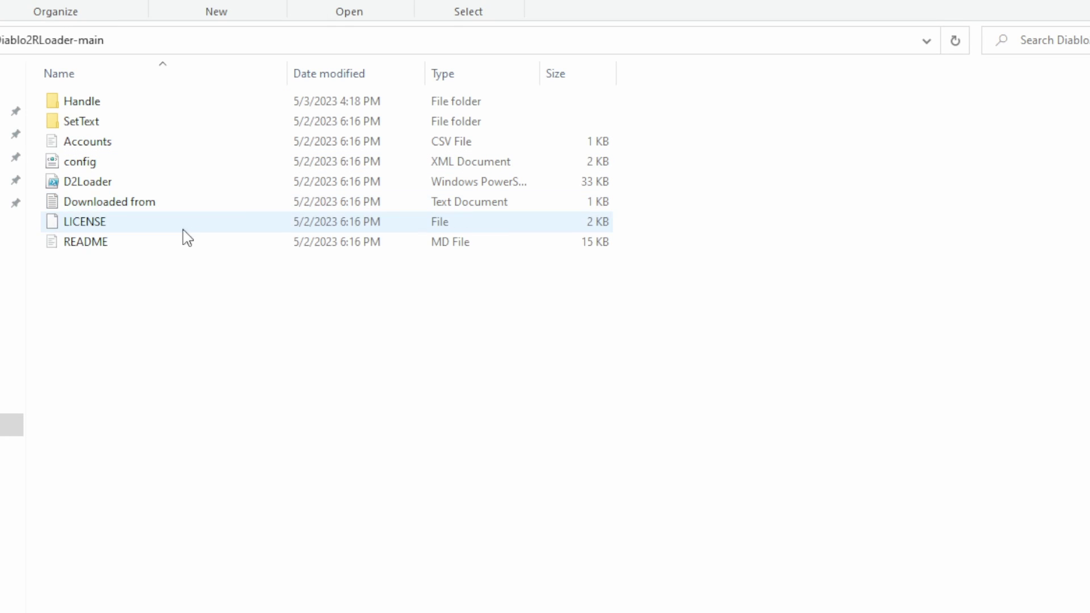
Bring up the Open with choices for Accounts.csv.
click(90, 76)
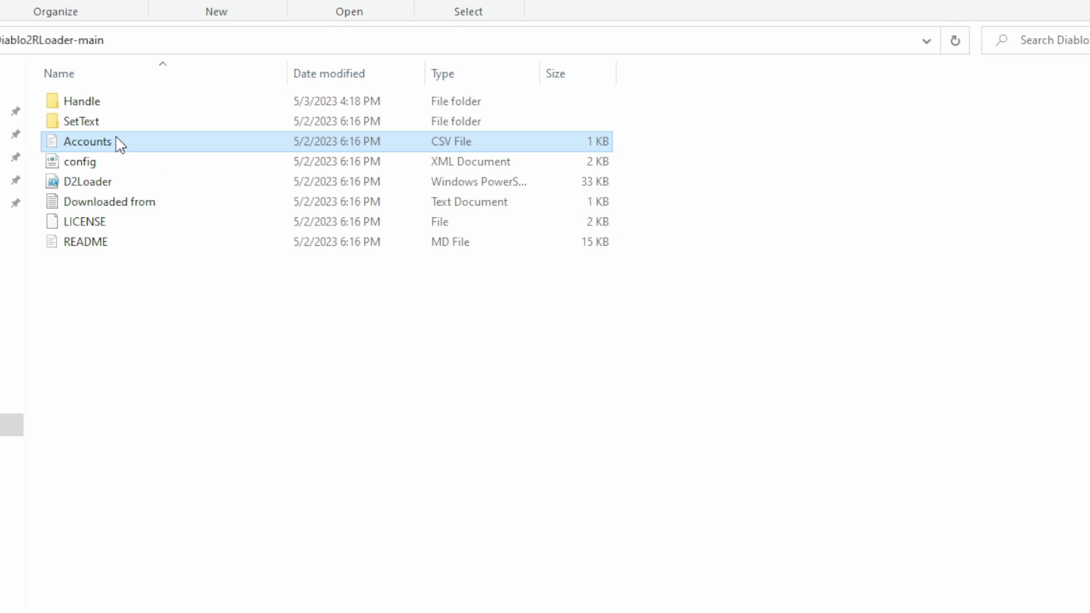
right_click(119, 145)
mouse_move(276, 323)
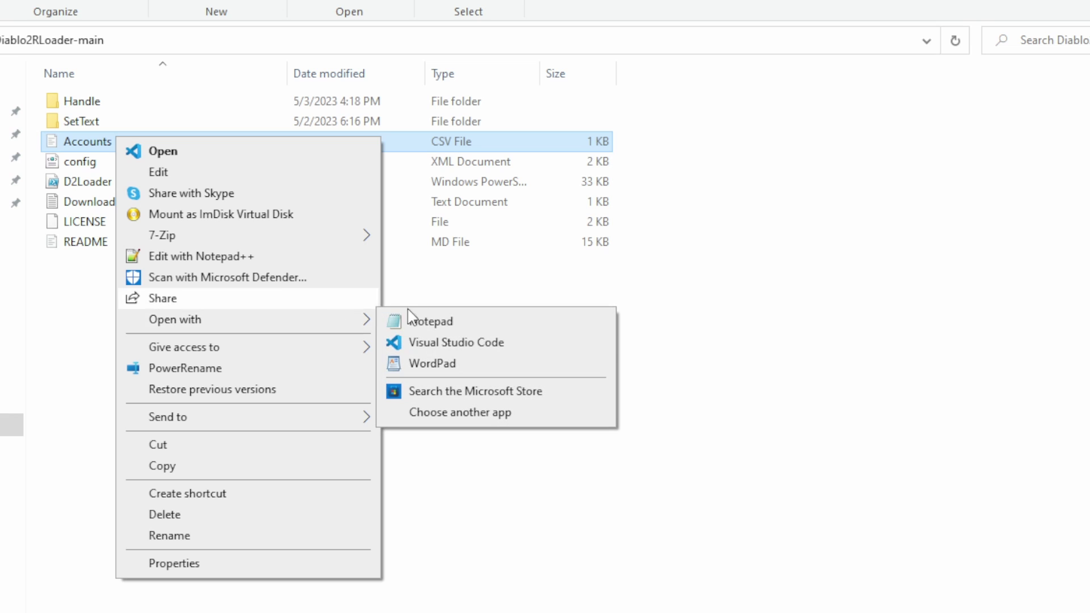
Open Accounts.csv in Visual Studio Code and inspect account 1's label, password, PWIsSecureString and ID cells.
click(529, 349)
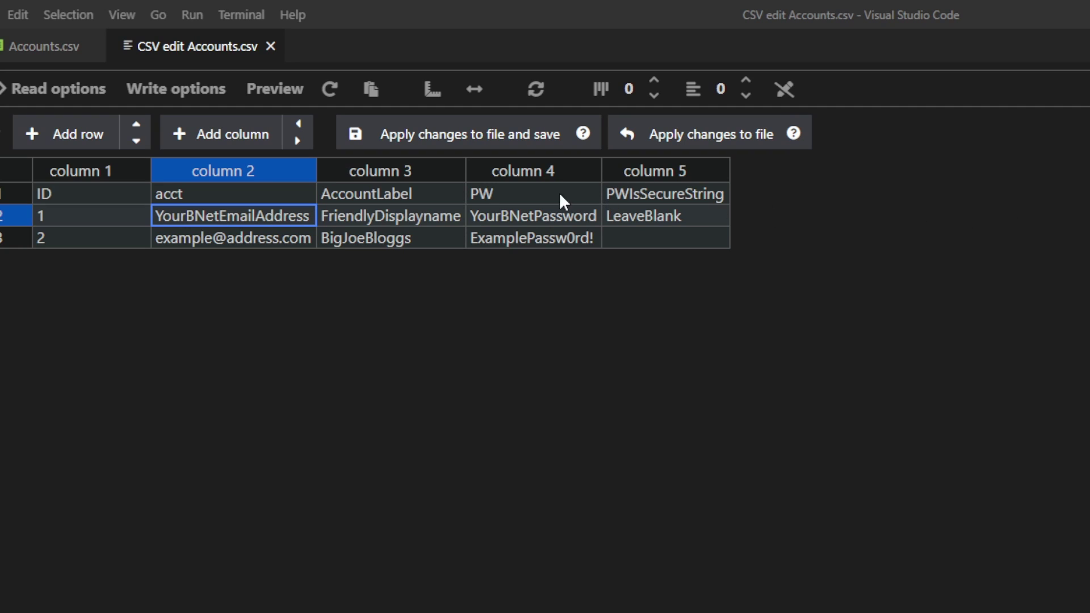
click(400, 216)
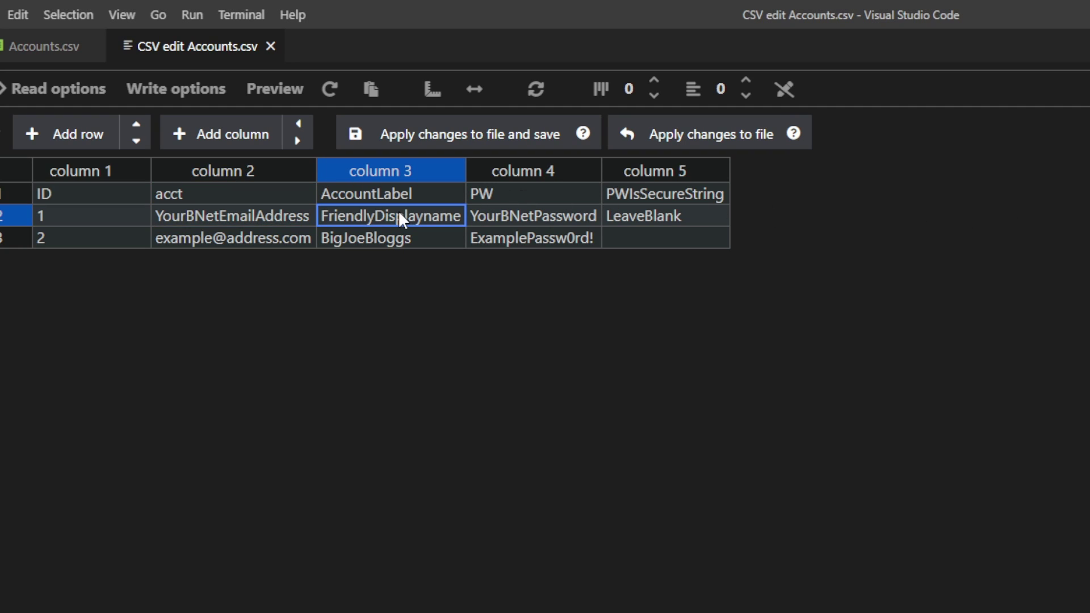
click(534, 215)
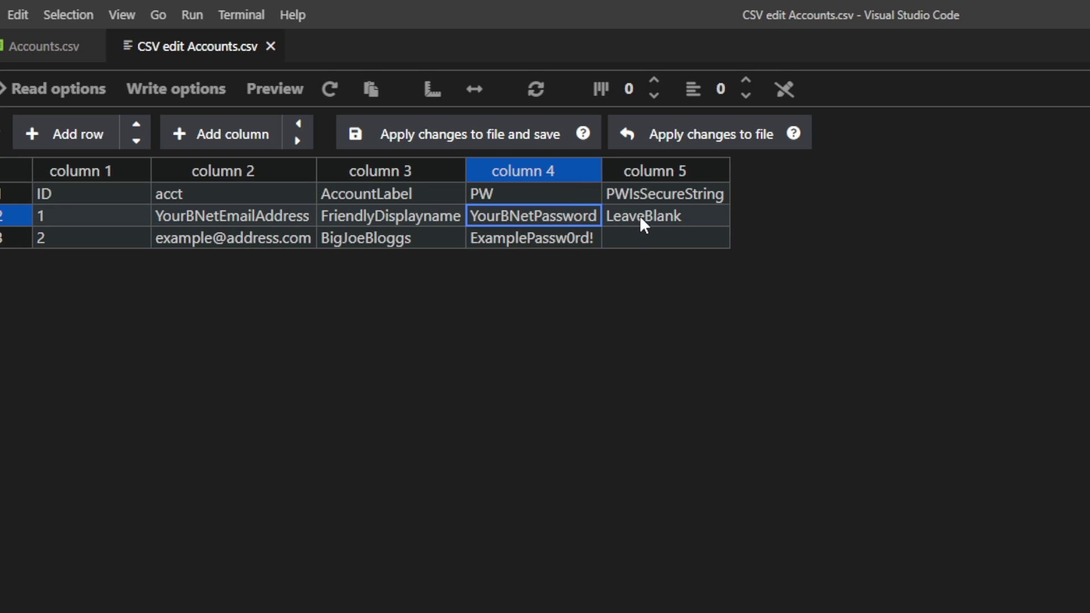
click(640, 215)
click(528, 219)
click(71, 216)
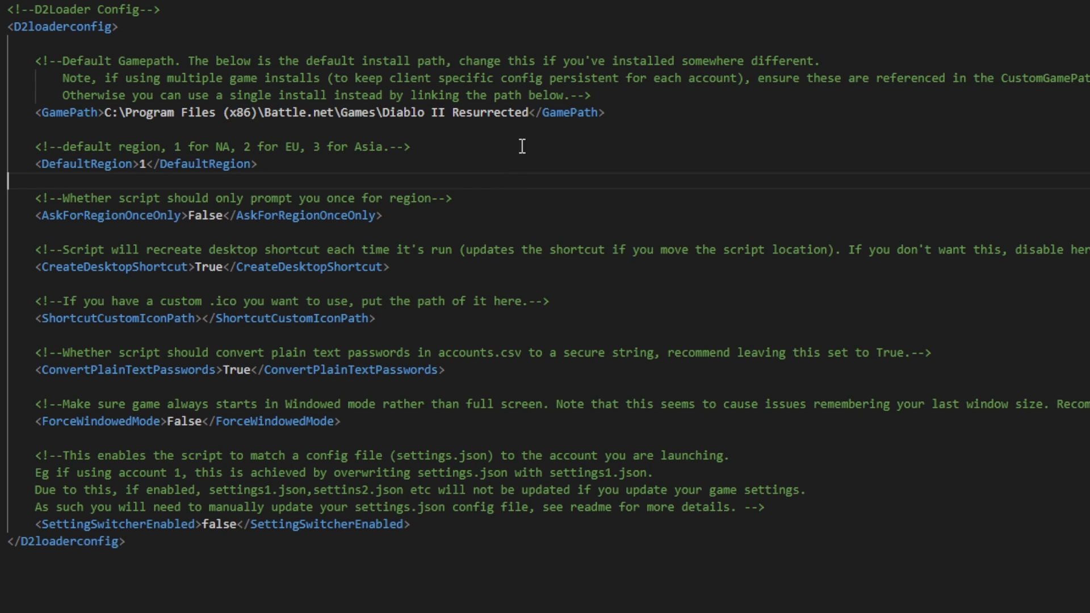
Replace the GamePath value with C:\Program Files (x86)\Diablo II Resurrected.
drag(528, 113, 105, 112)
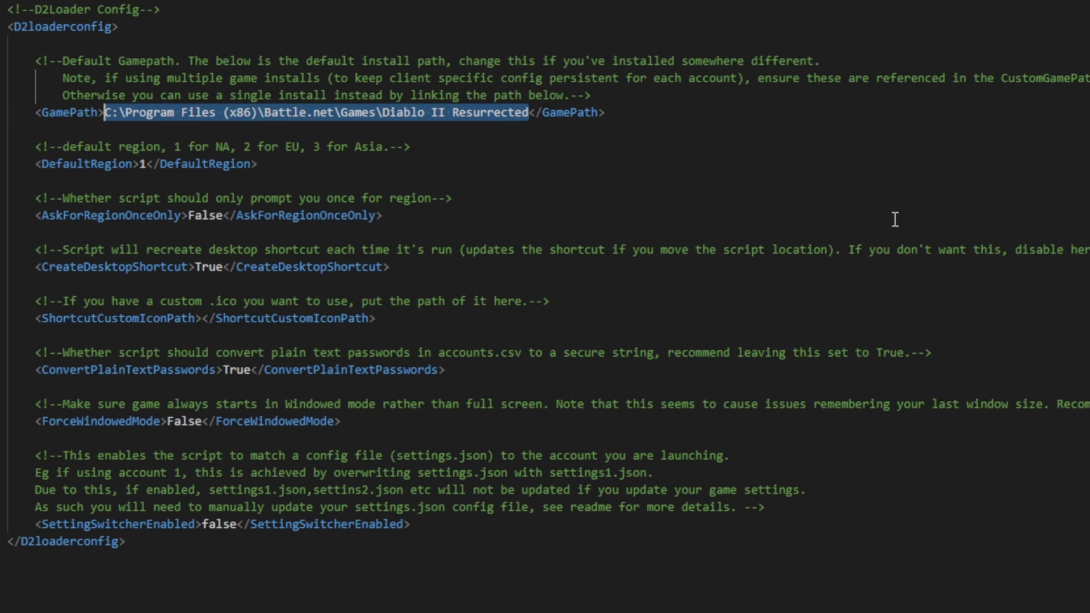
text(C:\Program Files (x86)\Diablo II Resurrected)
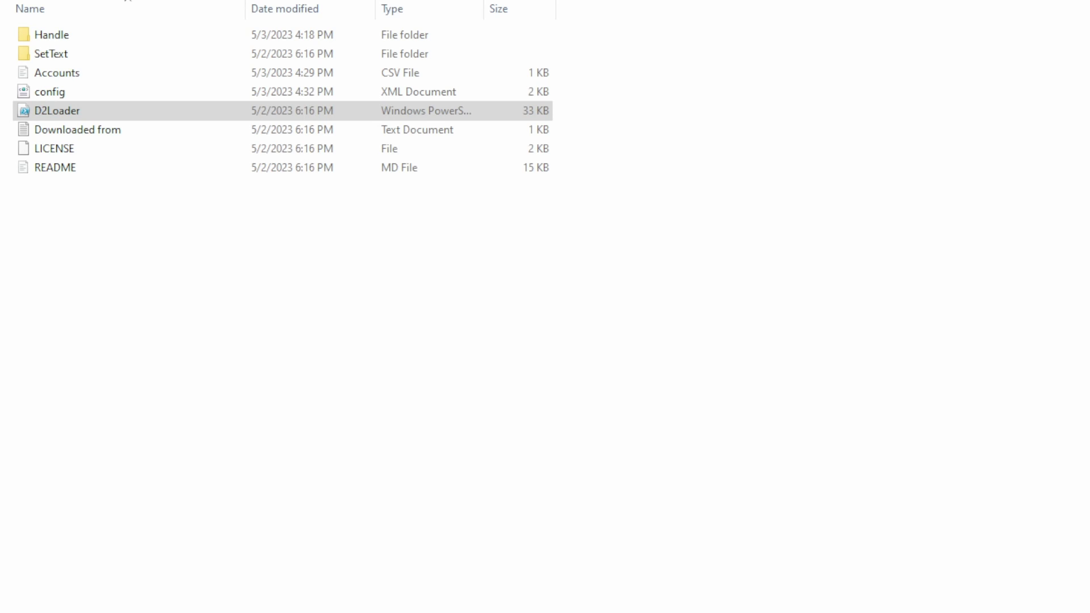
Run D2Loader with PowerShell for the first time and move its console aside.
right_click(60, 107)
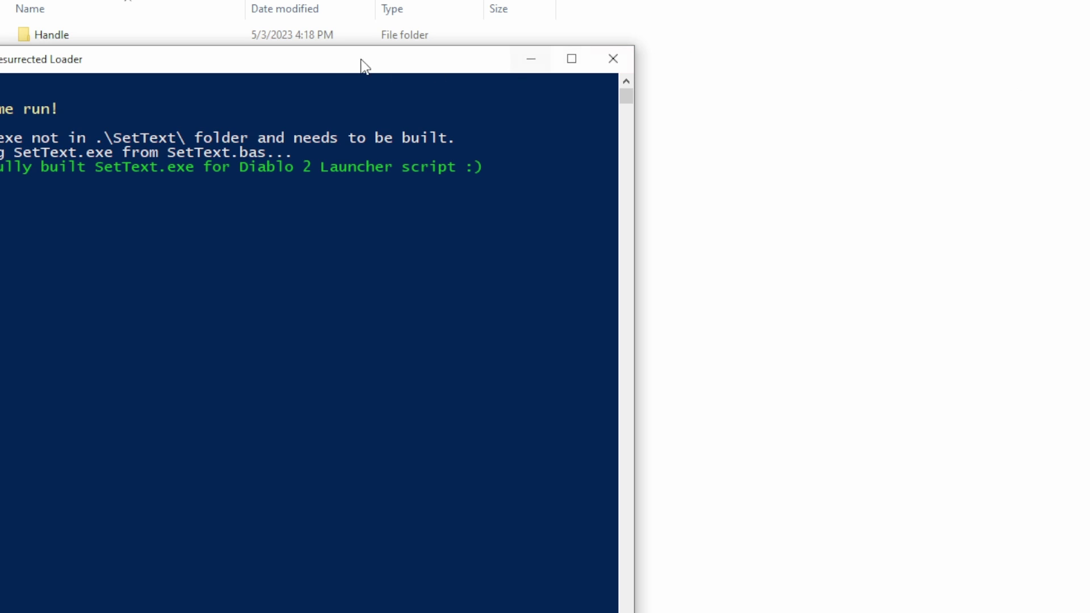
drag(284, 66, 503, 8)
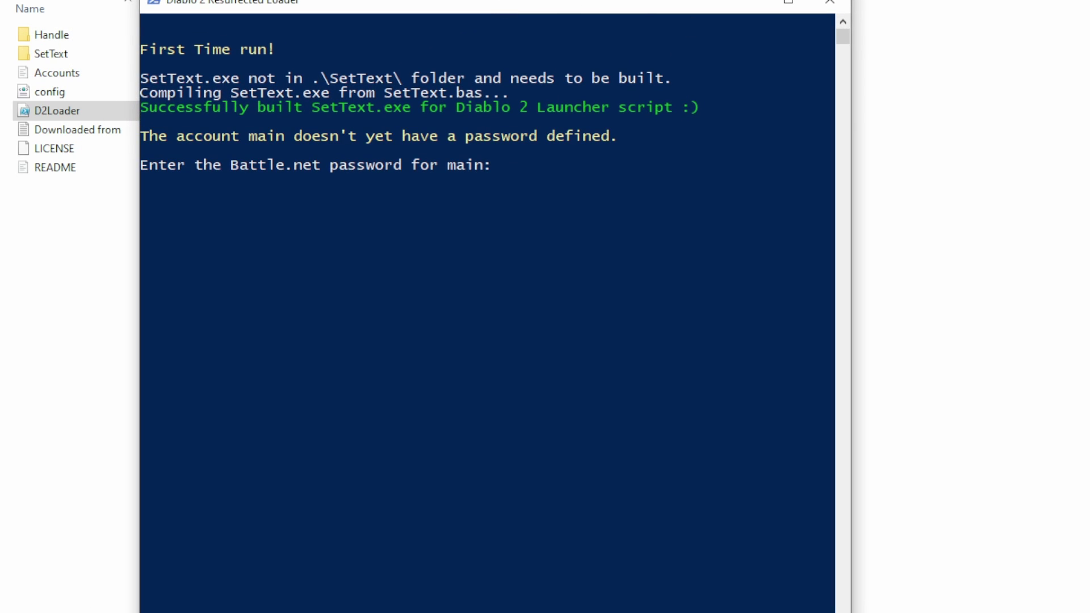
click(613, 195)
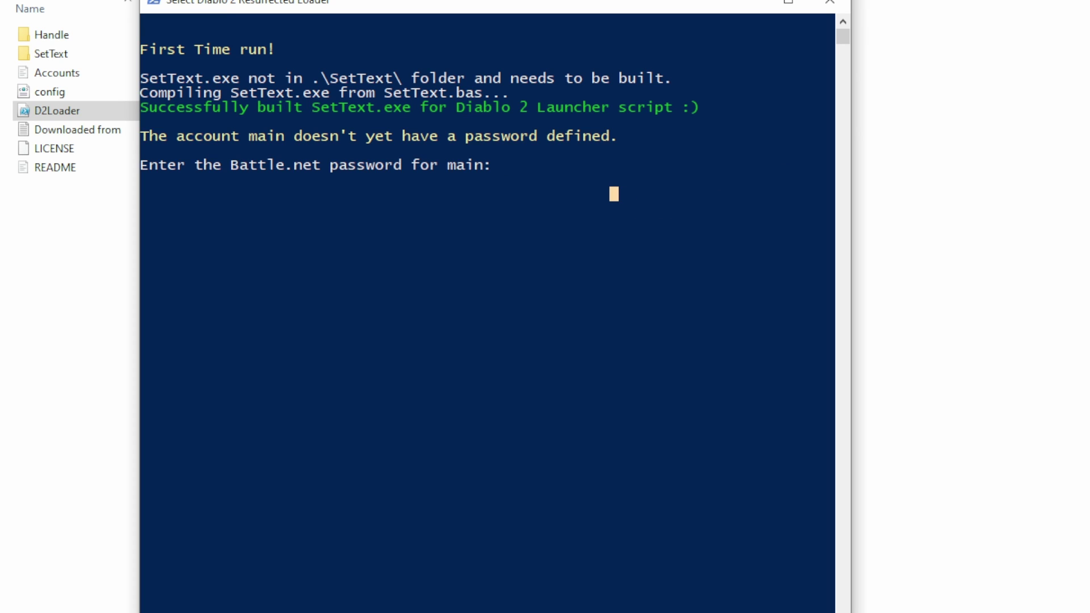
Enter the Battle.net passwords for the main, secondary and third accounts.
click(514, 181)
click(794, 151)
text(*)
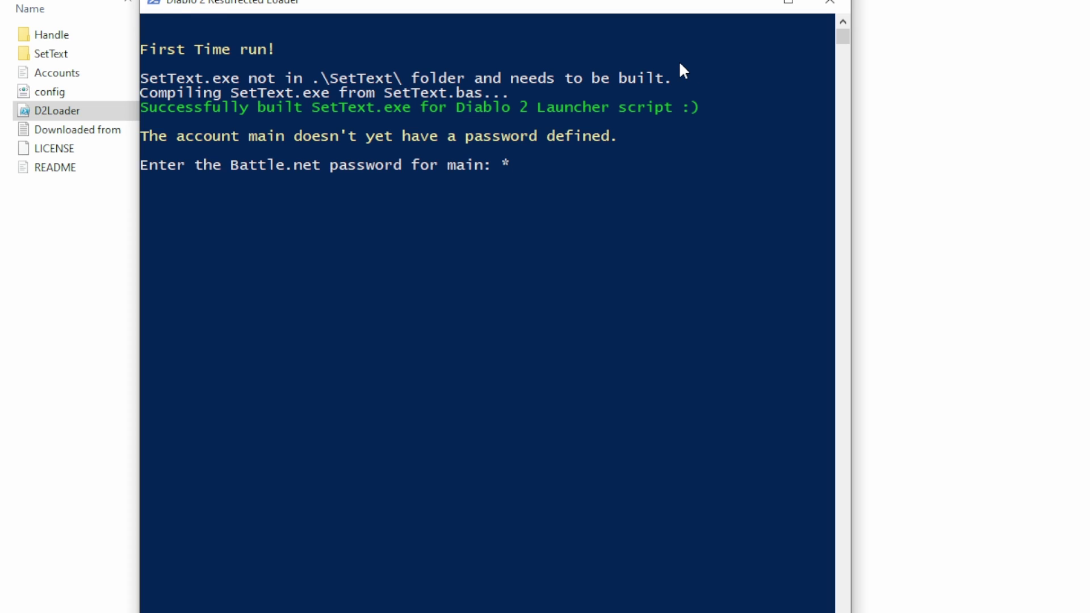
text(***********)
key(Return)
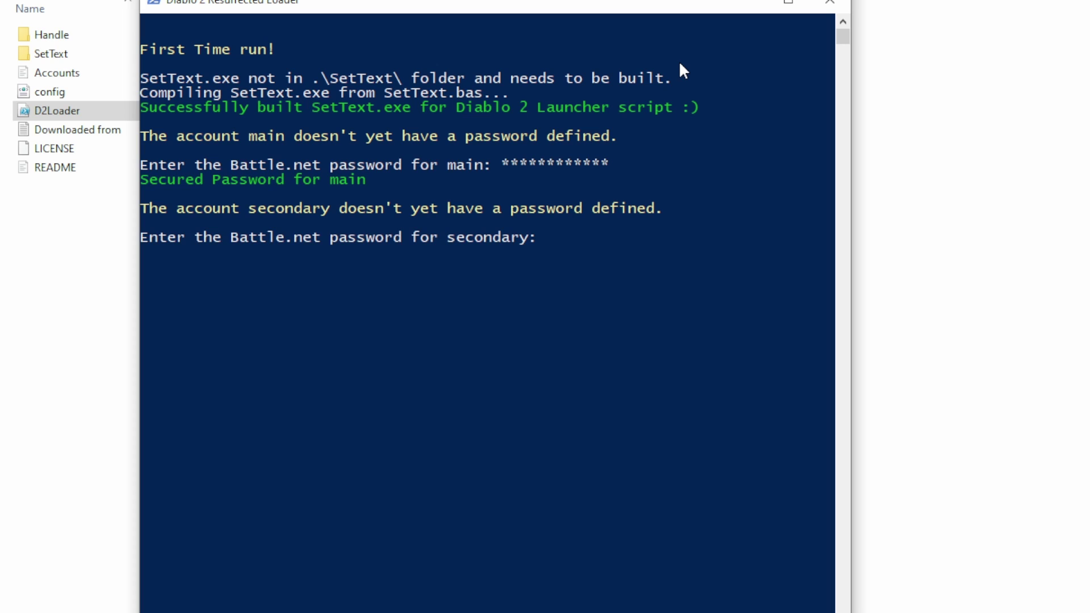
text(************)
key(Return)
text(***********)
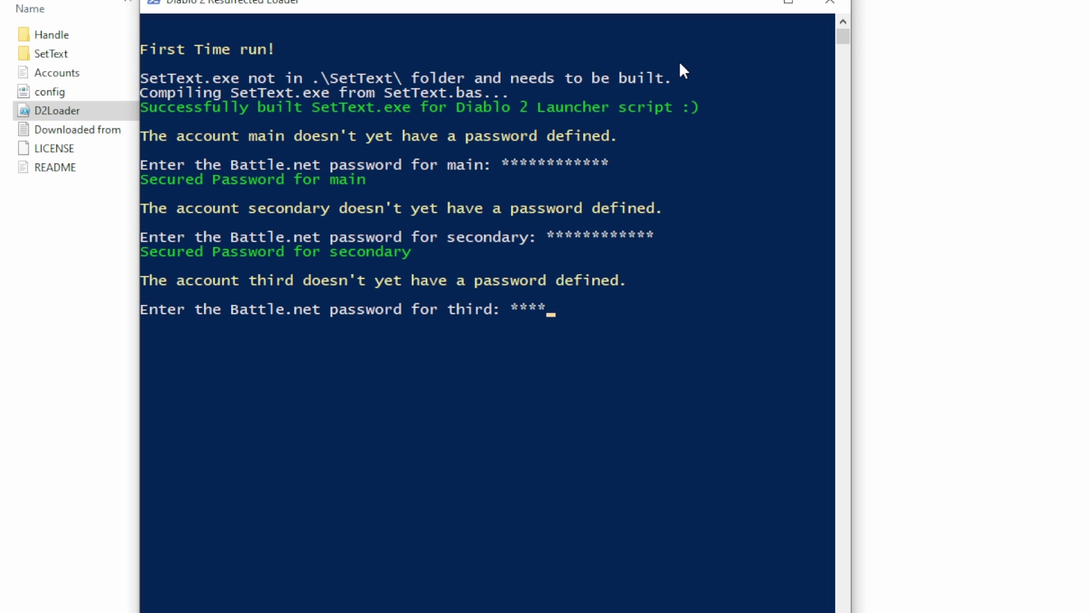
text(*)
key(Return)
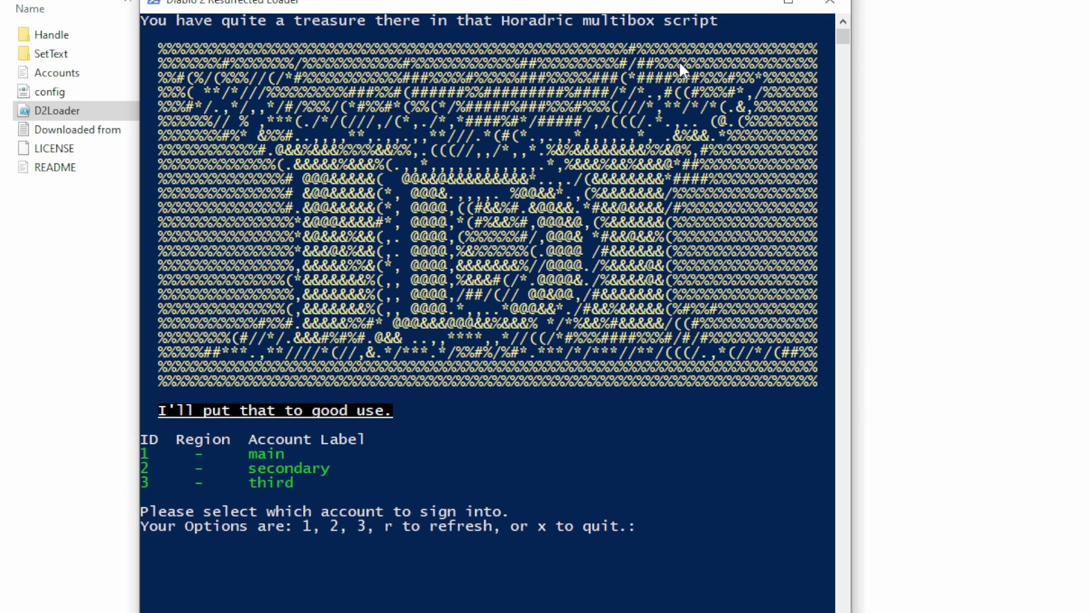
Choose account 1 (main) and region 1 (NA) at the loader prompts.
text(1)
key(Return)
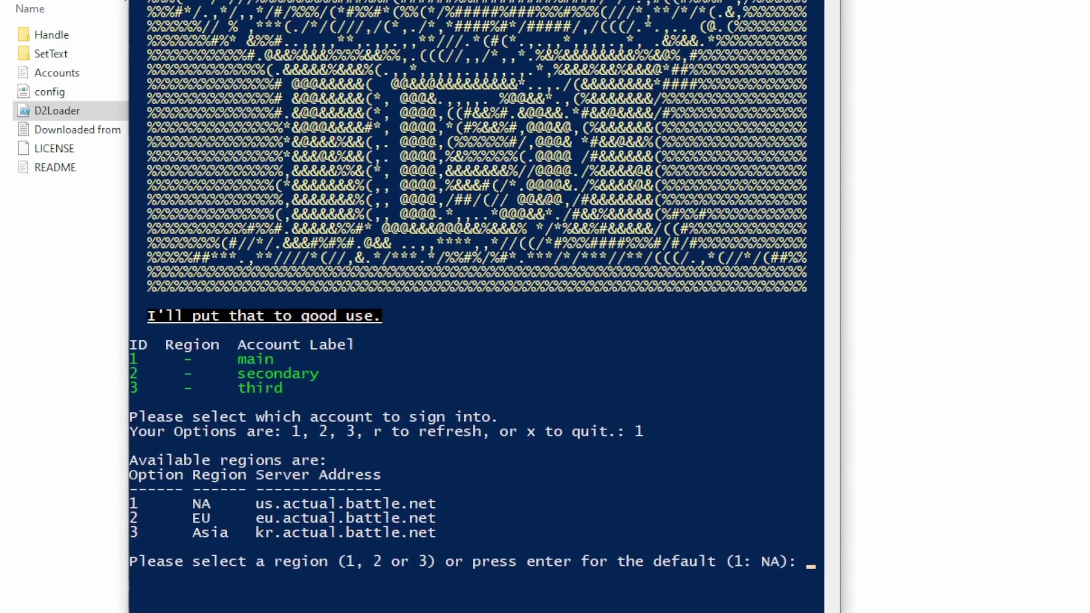
text(1)
key(Return)
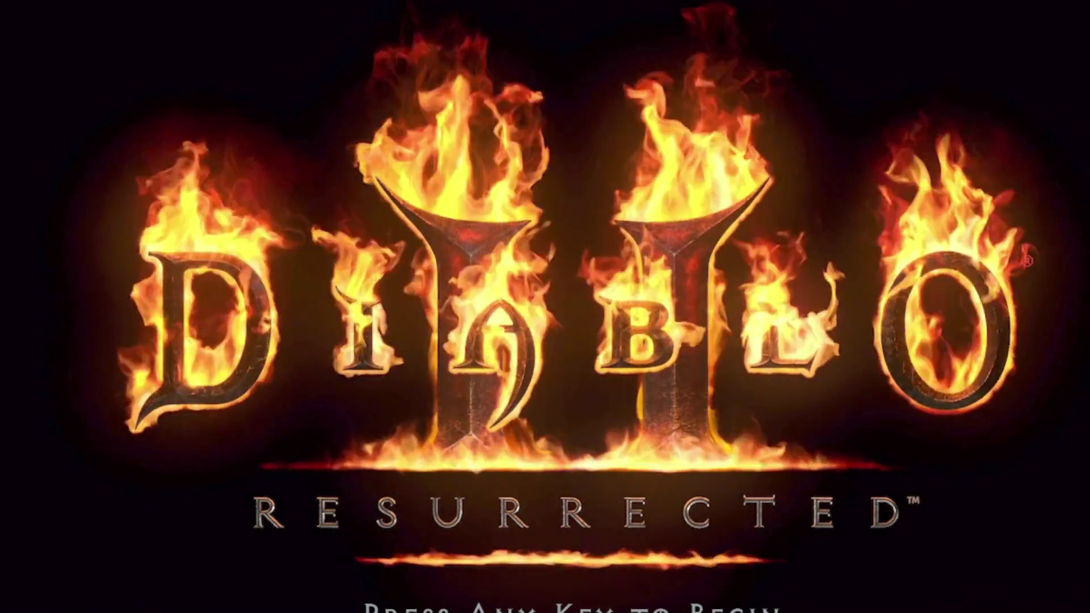
Return from the Diablo II title screen to the loader console.
key(alt+Tab)
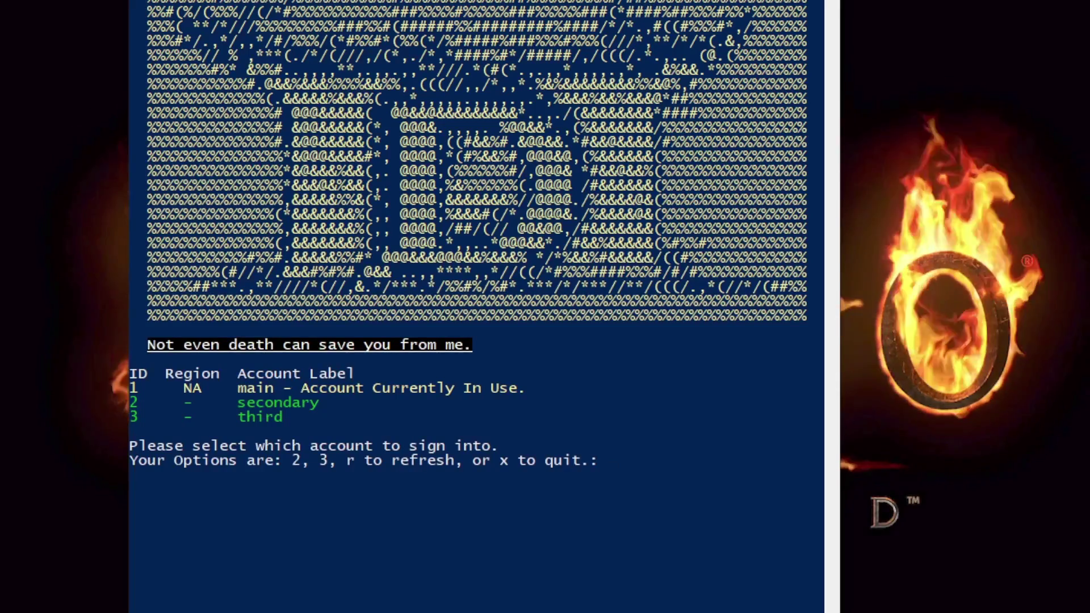